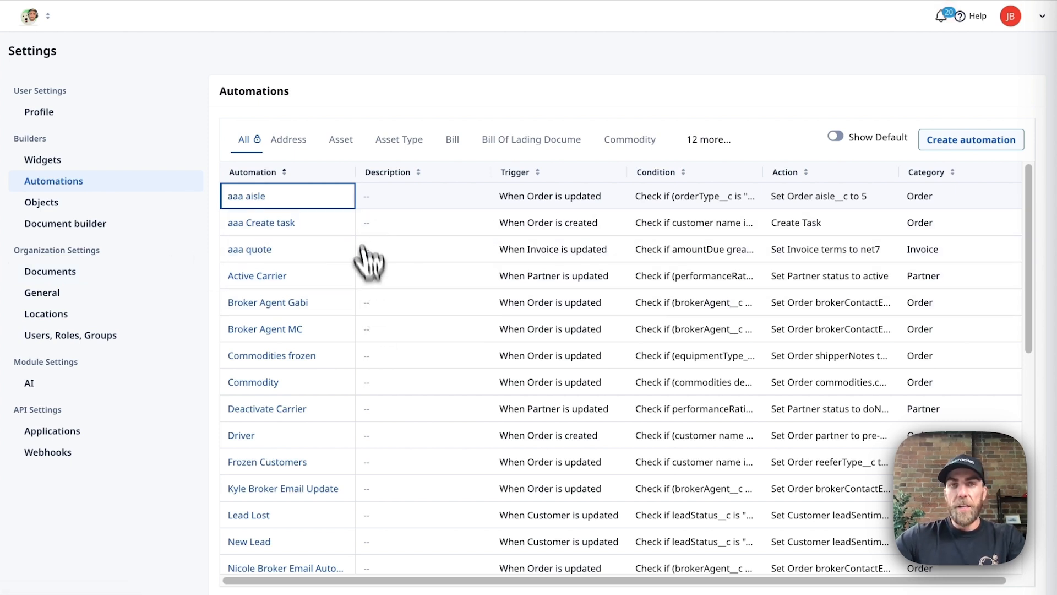
- Create a new automation named "Special Instructions"
click(961, 140)
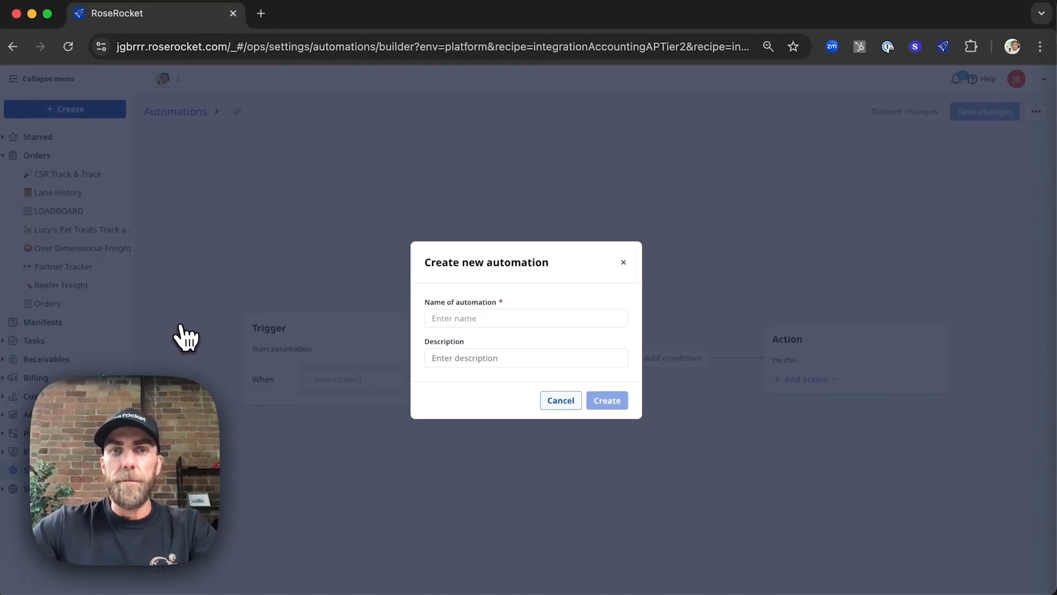
click(469, 318)
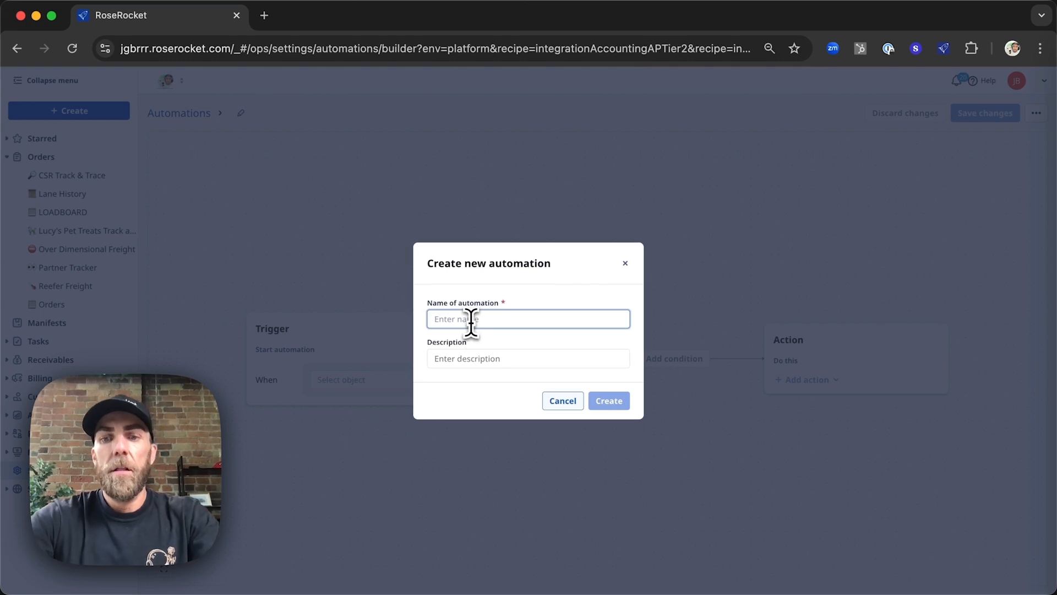
text(Special Instructions)
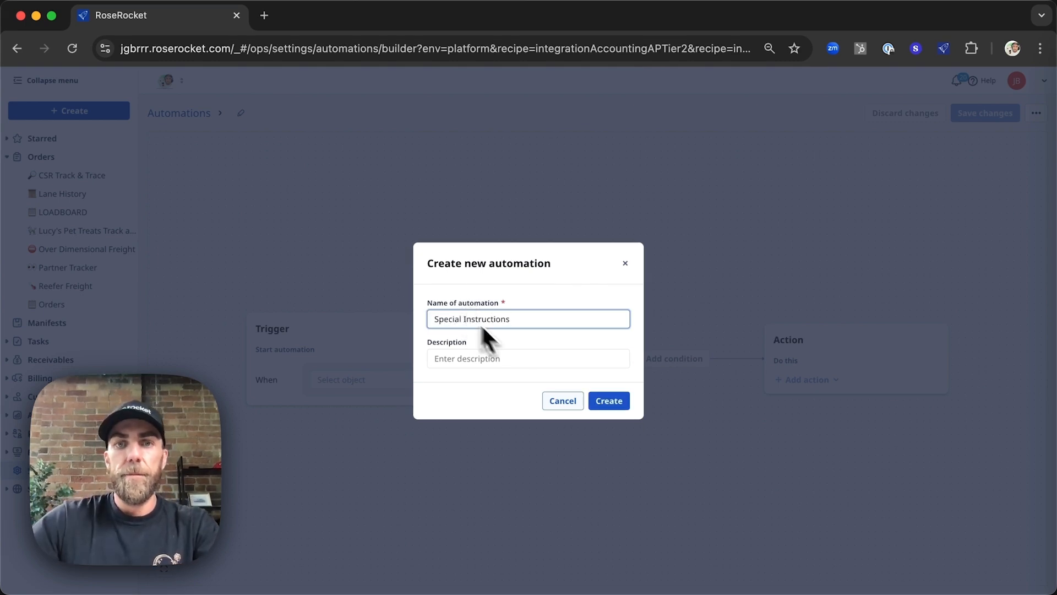
click(604, 400)
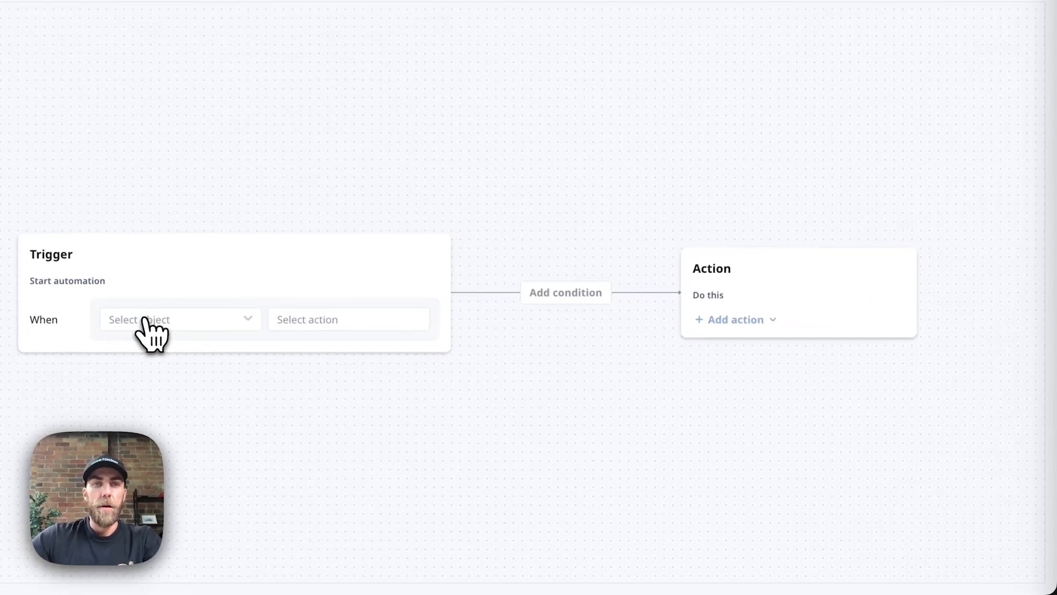
- Set the automation's trigger to run when an Order's field(s) are updated
click(144, 321)
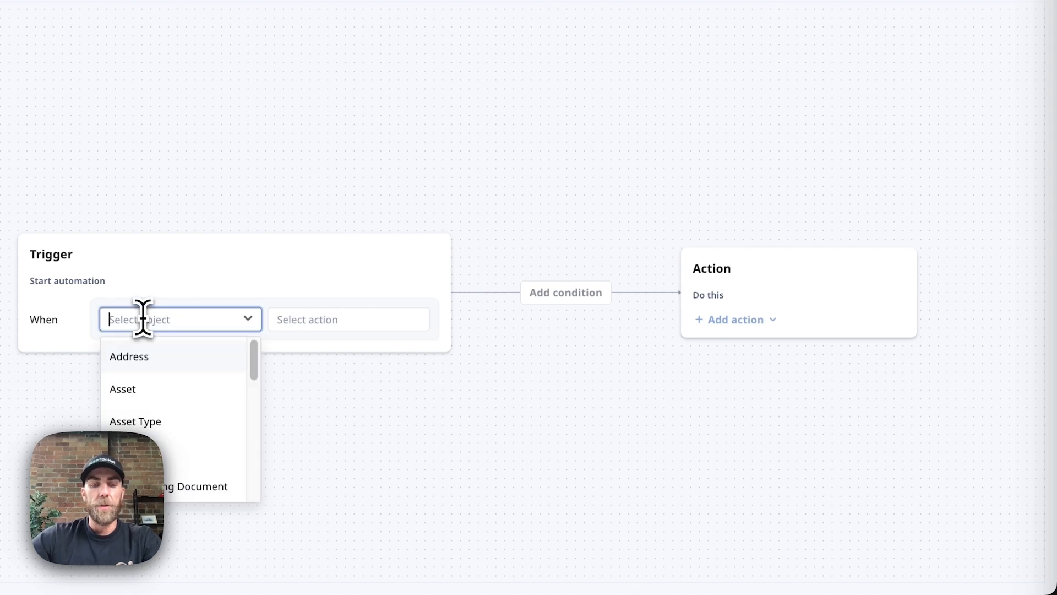
text(order)
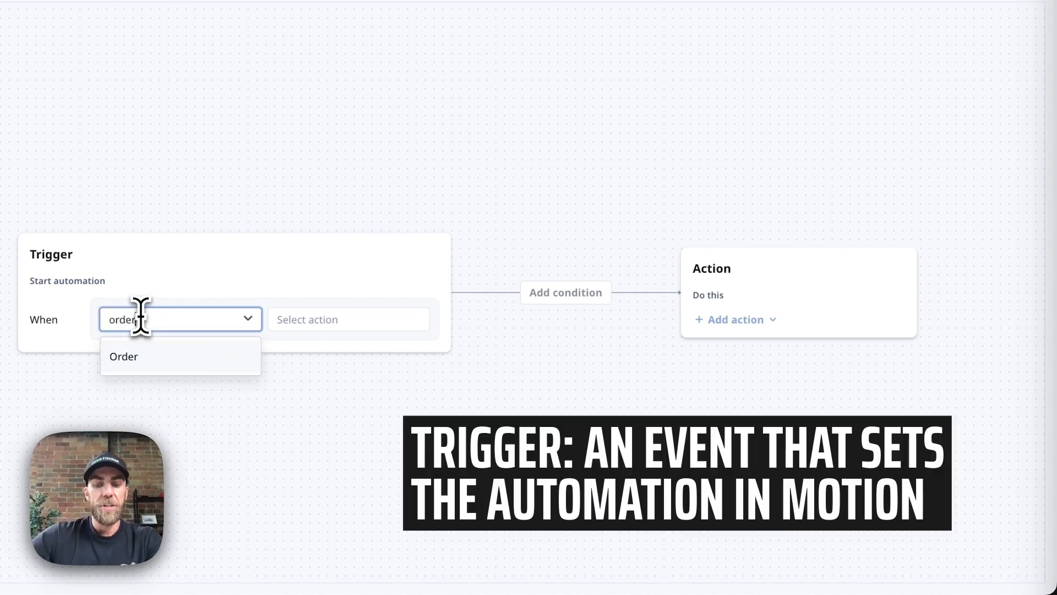
click(139, 358)
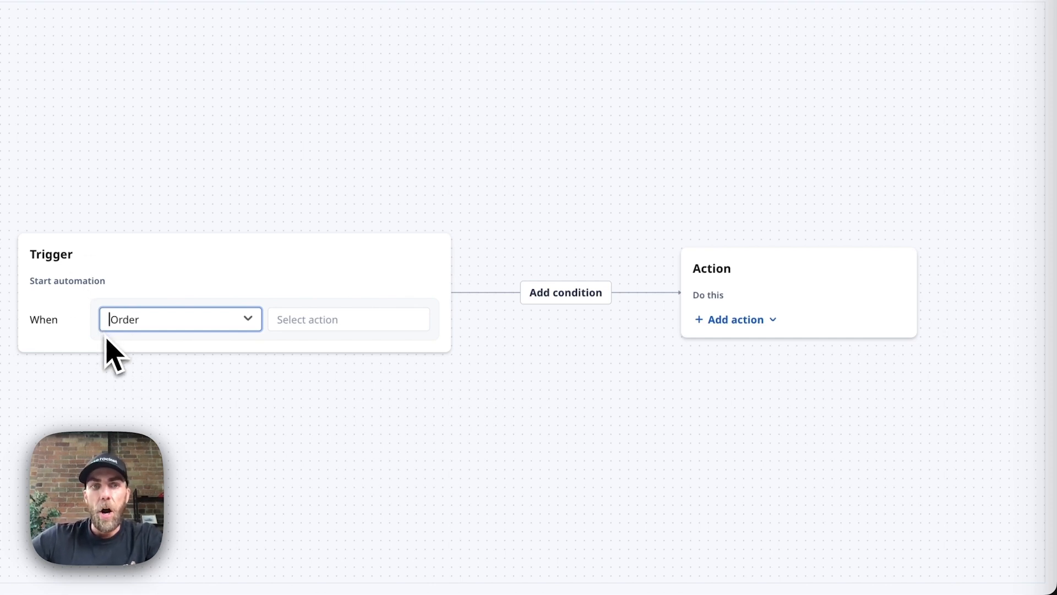
click(327, 320)
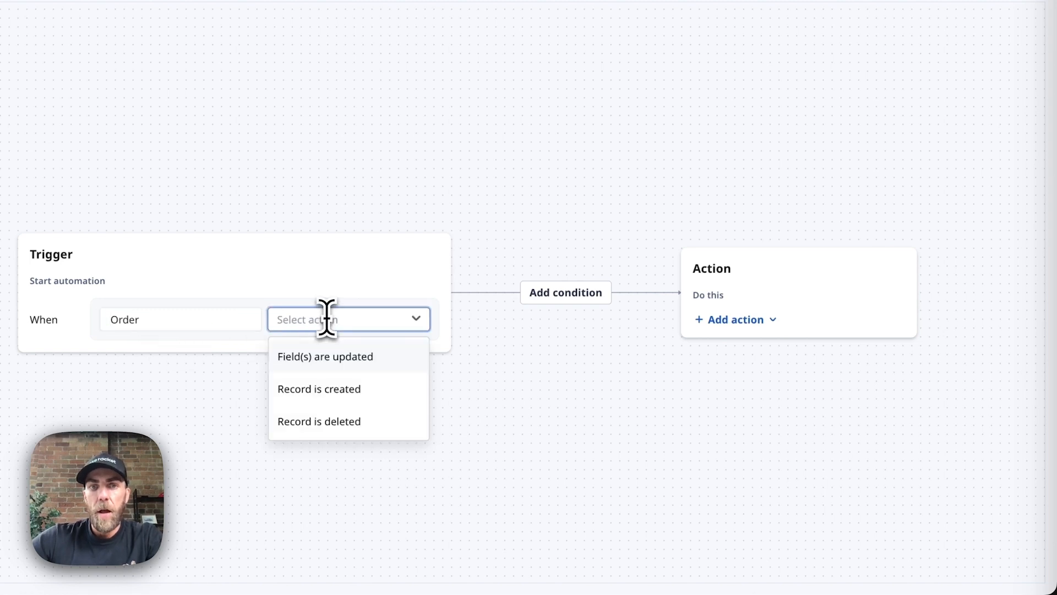
click(366, 357)
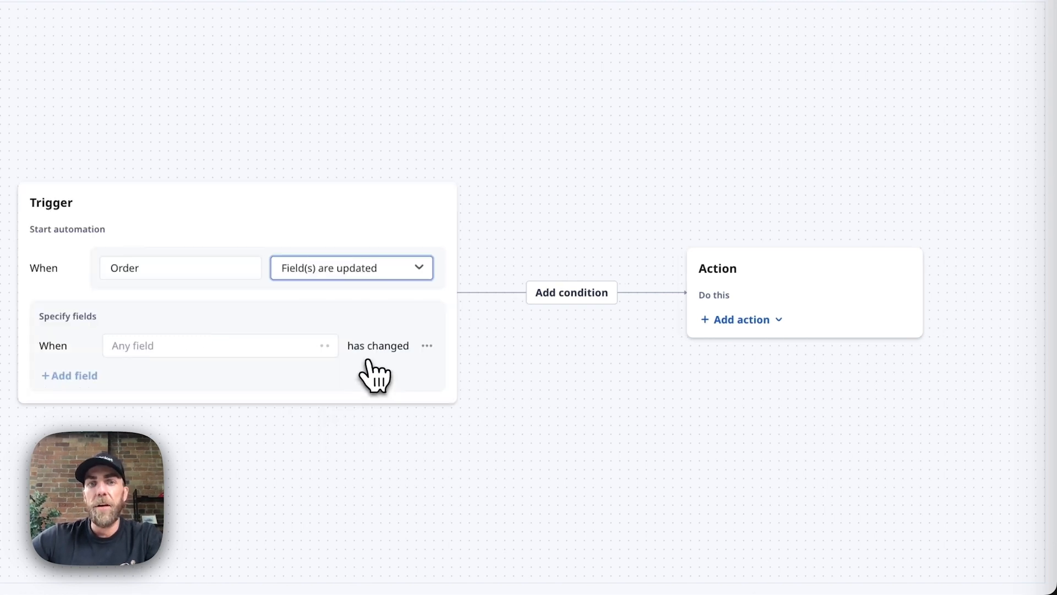
click(354, 168)
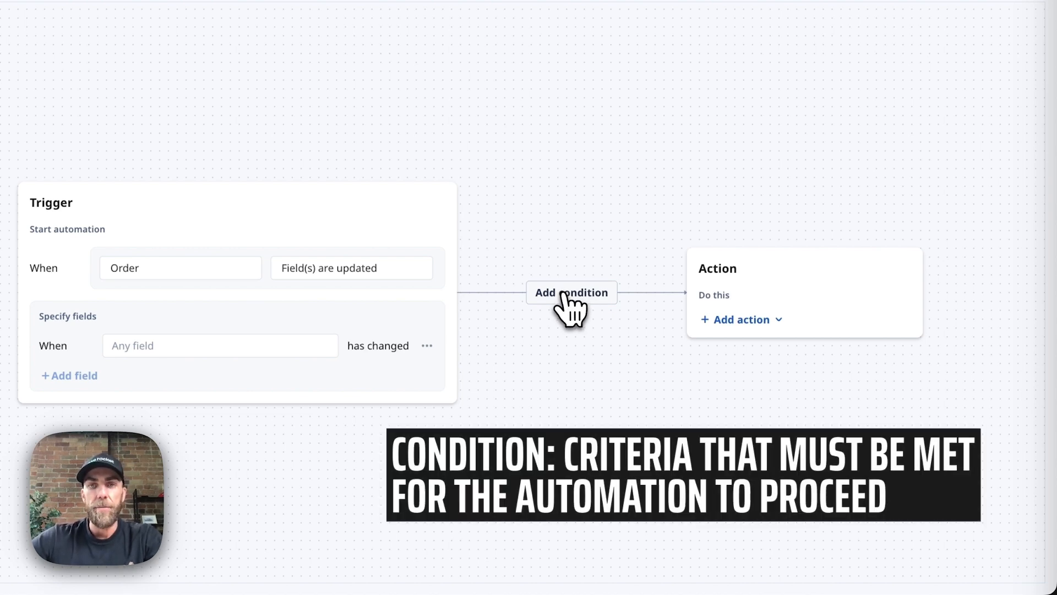
- Add a condition requiring the order's Customer > Name to be "Rose Rocket"
click(566, 295)
click(681, 306)
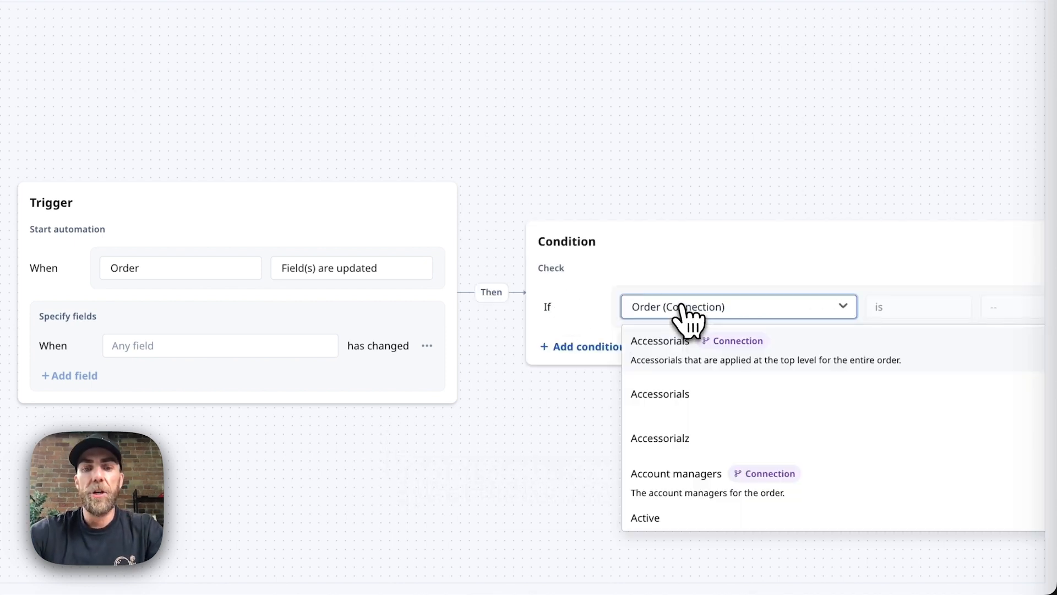
text(Customer)
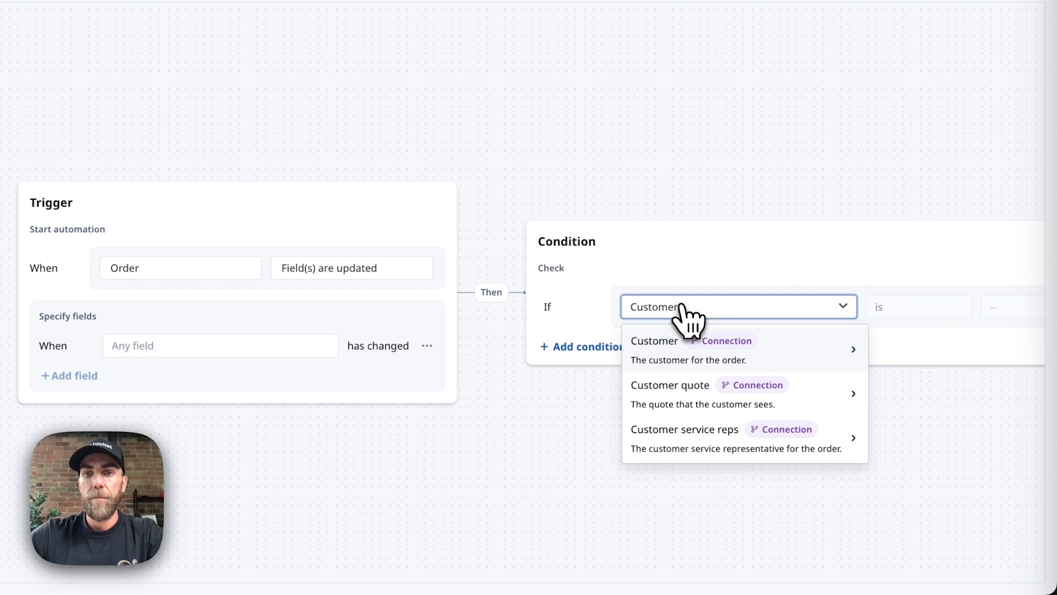
click(688, 345)
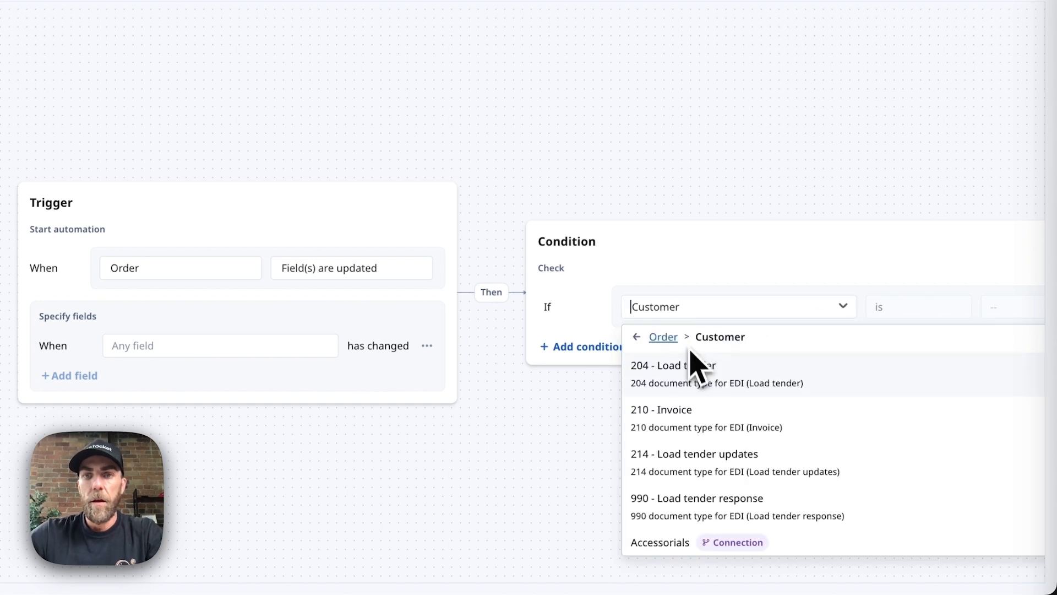
text(name)
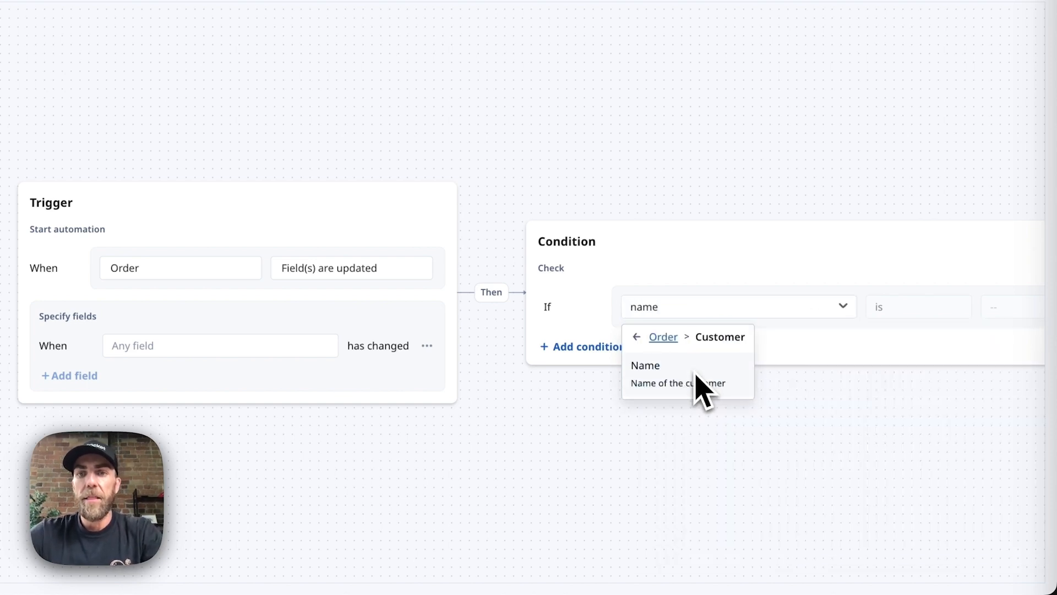
click(705, 398)
scroll(874, 344, right, 1)
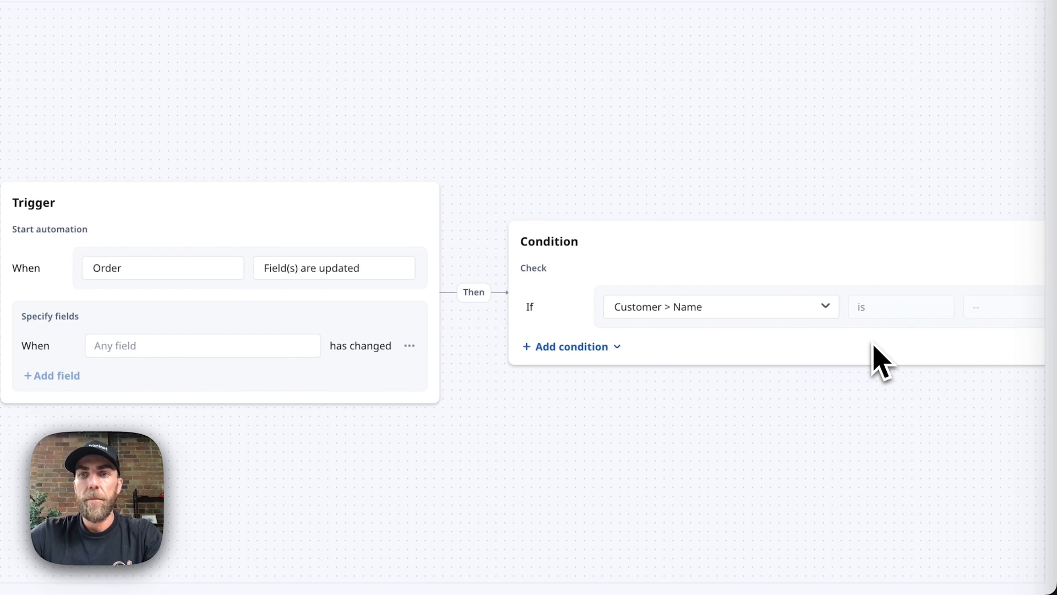
click(953, 308)
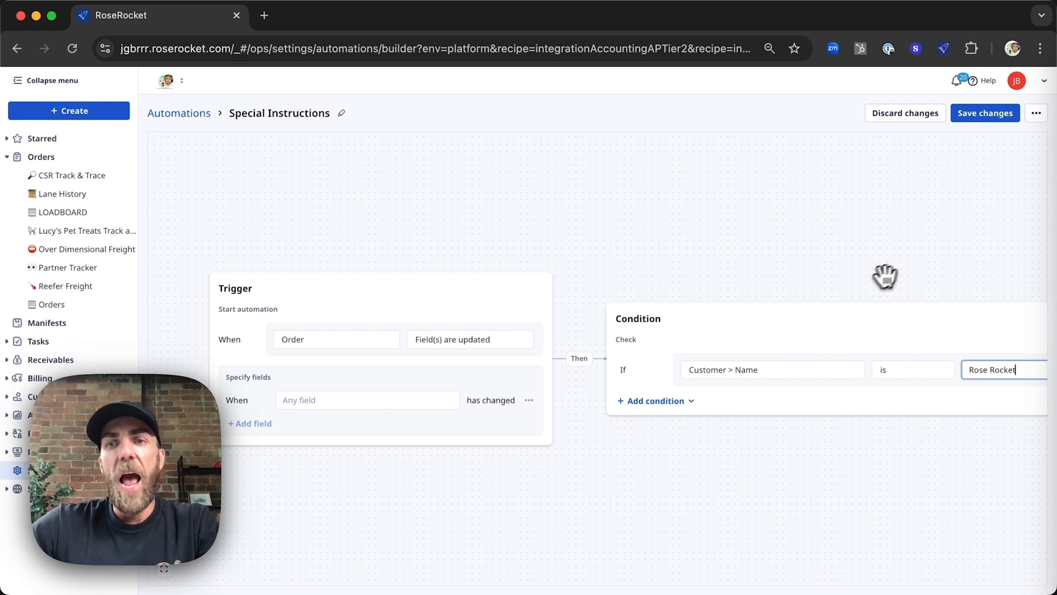
- Add an action to the automation that updates the value of a field on a record
drag(876, 283, 693, 274)
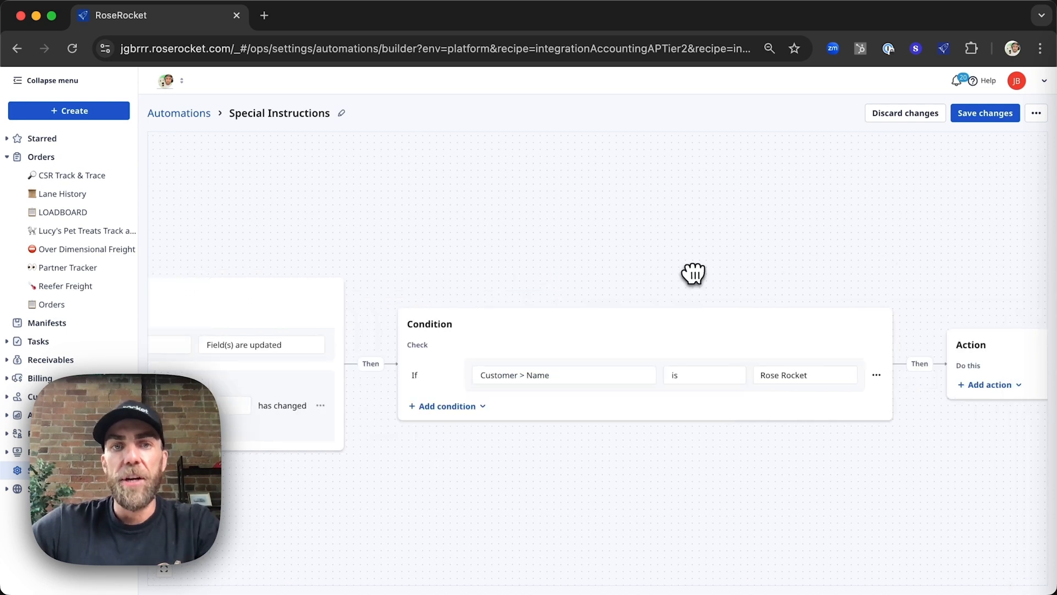
click(167, 568)
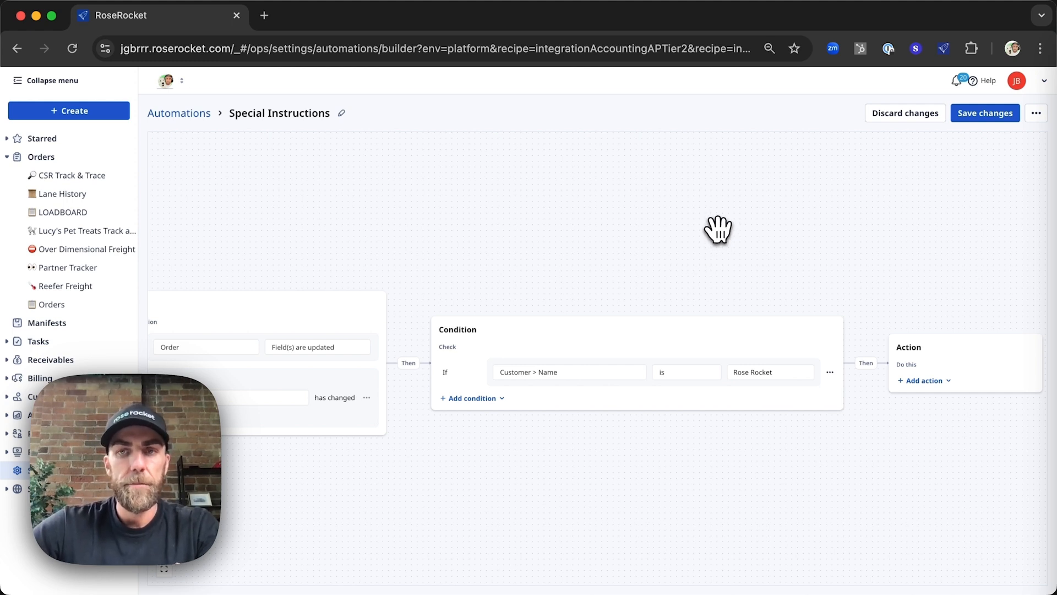
drag(719, 220, 688, 208)
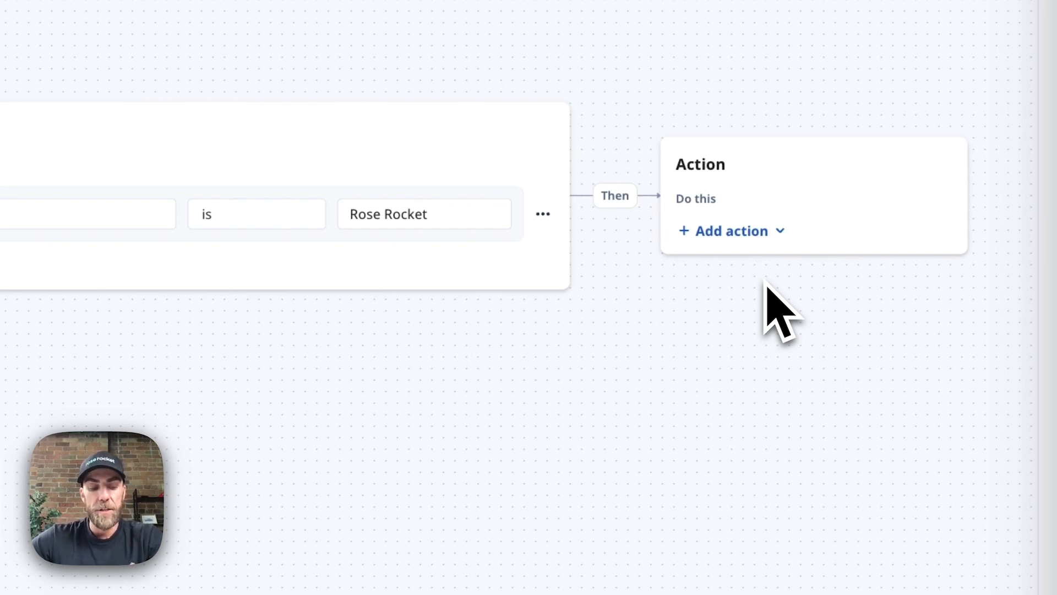
click(741, 235)
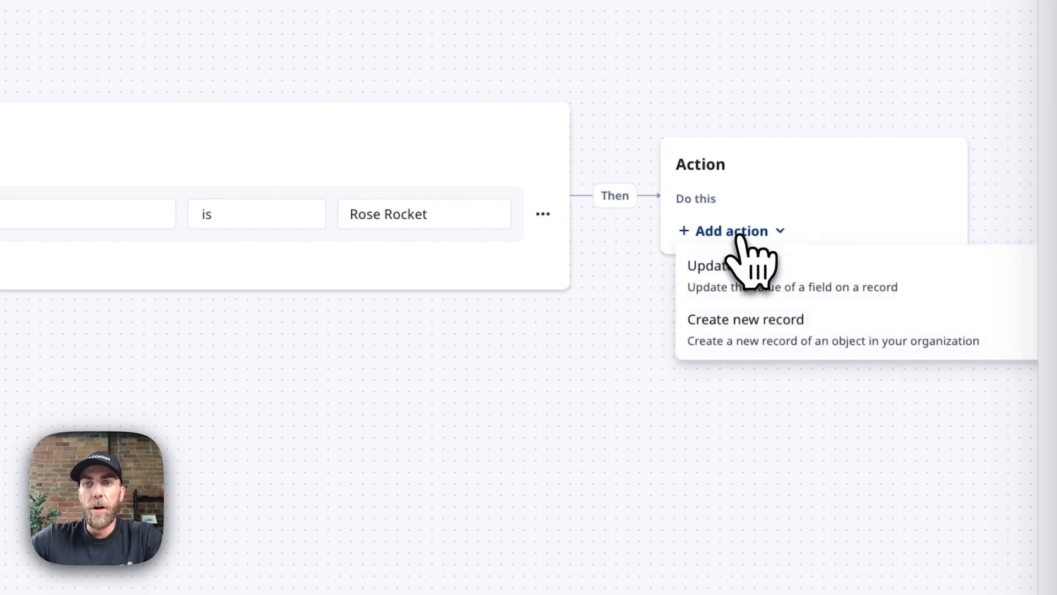
click(737, 270)
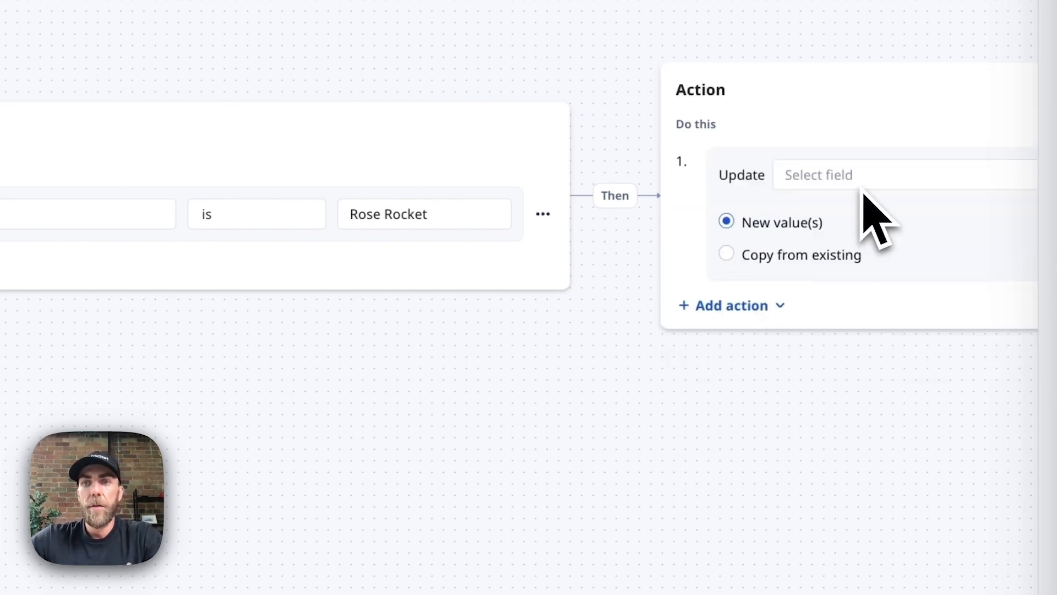
drag(722, 389, 307, 364)
- Choose Special instructions as the field that the action updates
click(401, 187)
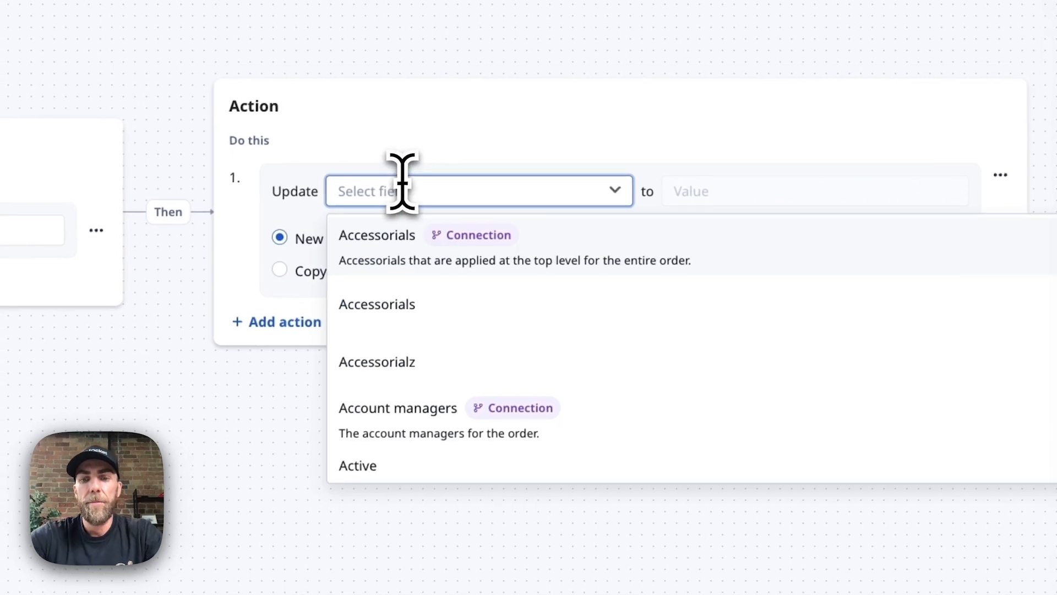
text(spe)
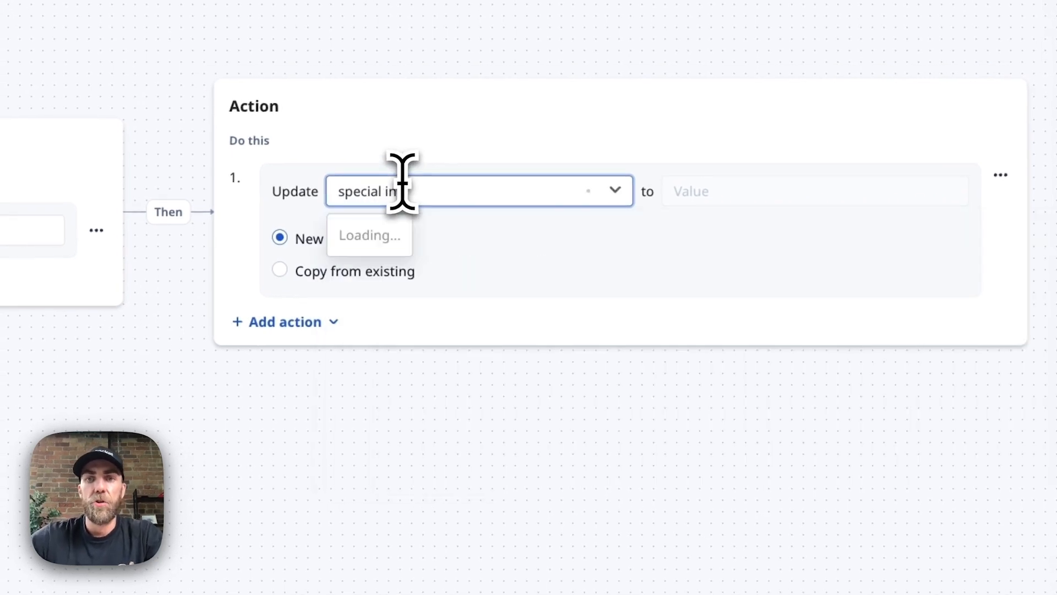
text(cial in)
key(BackSpace)
key(BackSpace)
key(BackSpace)
click(424, 235)
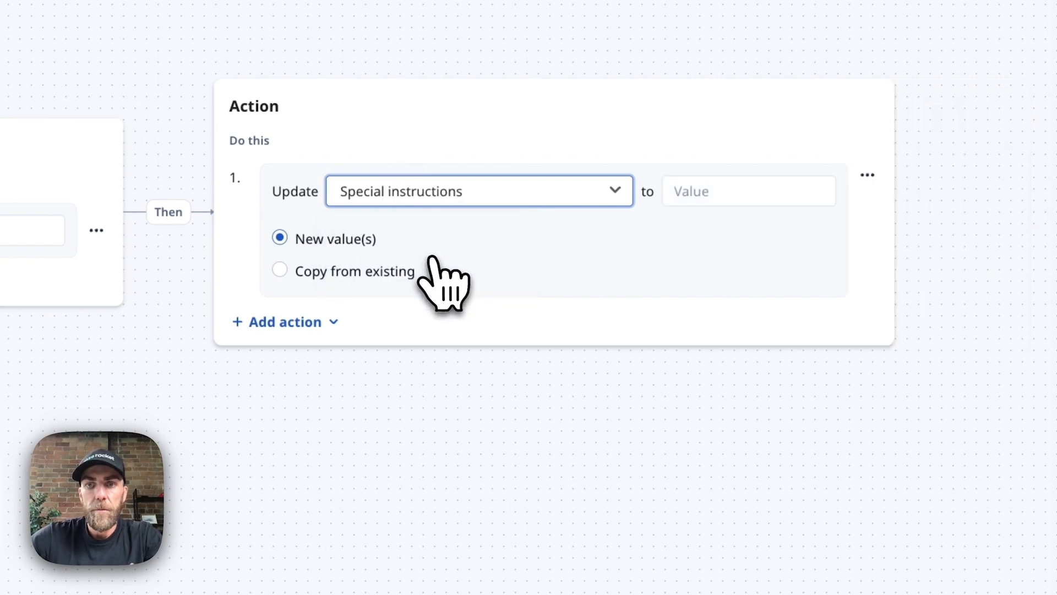
- Set the action's new value to "Fragile - Handle with care" and save the automation
click(735, 190)
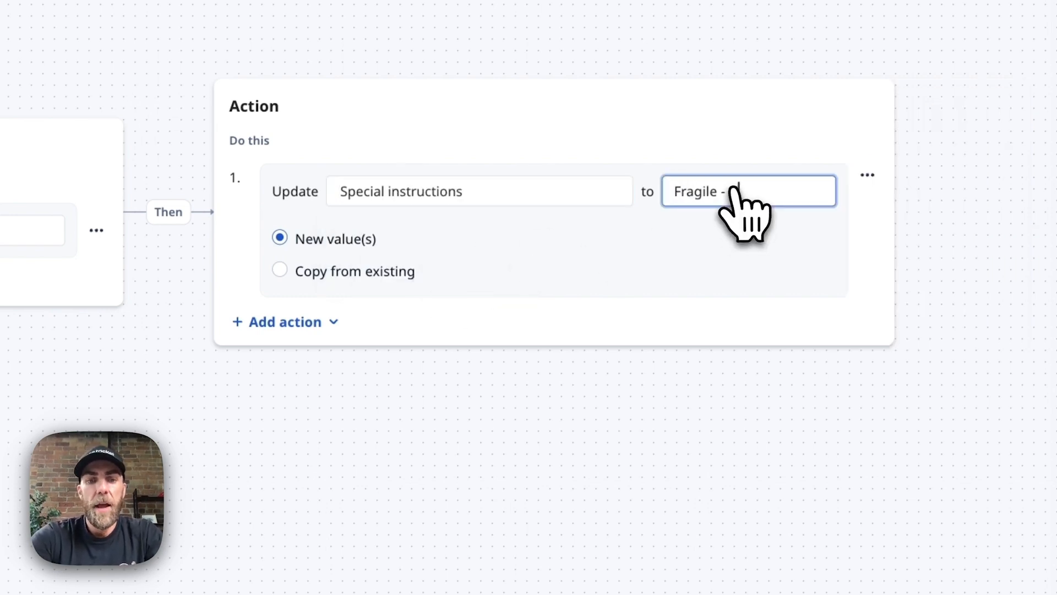
text(Fragile - Handle with care)
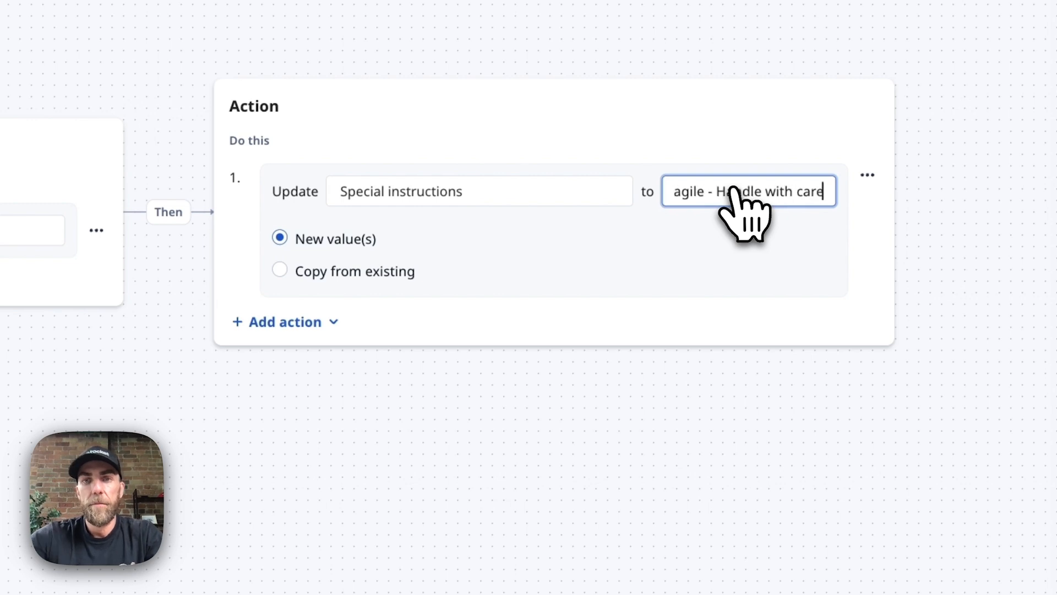
drag(433, 206, 666, 194)
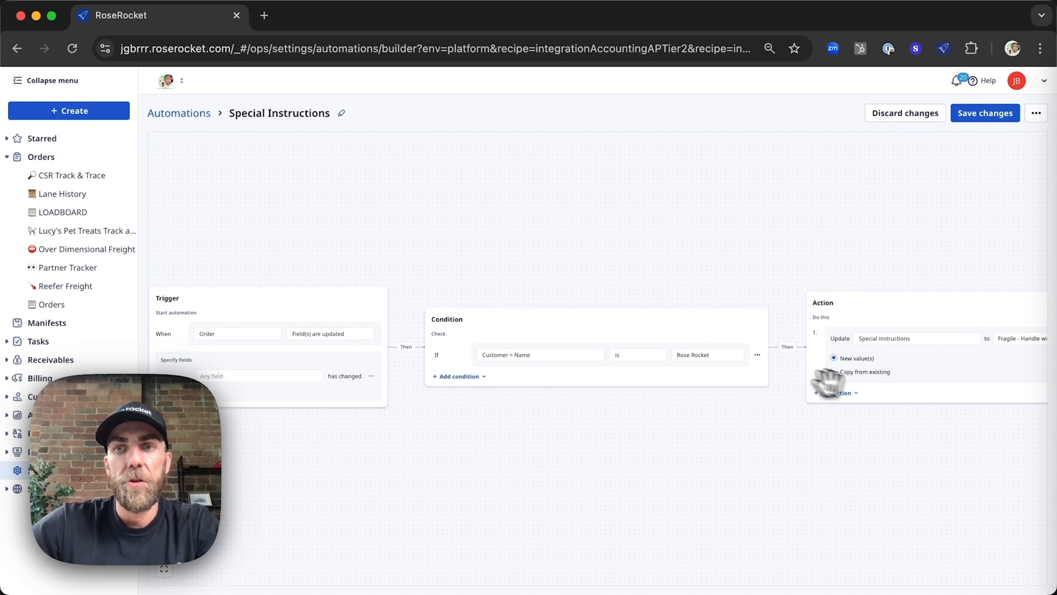
drag(918, 389, 873, 389)
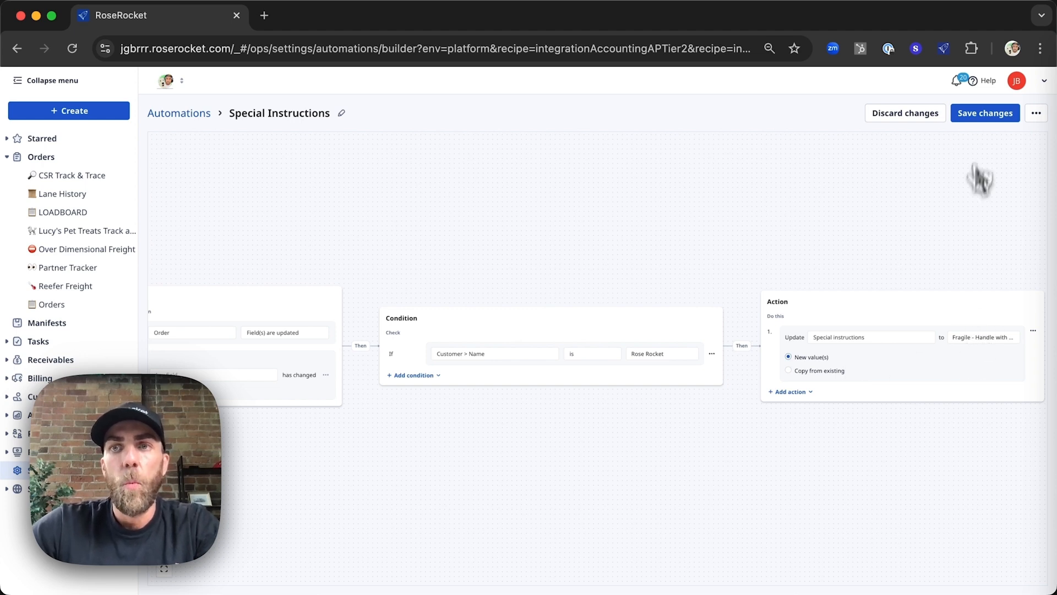
click(983, 114)
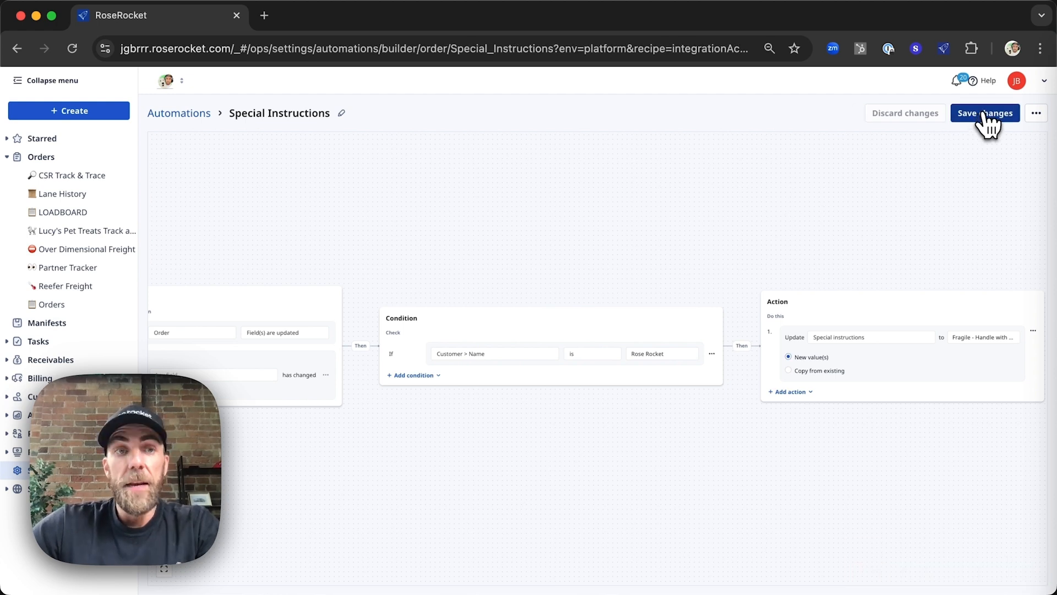
- Create a new order with Rose Rocket as the customer and check its Special instructions field
click(80, 306)
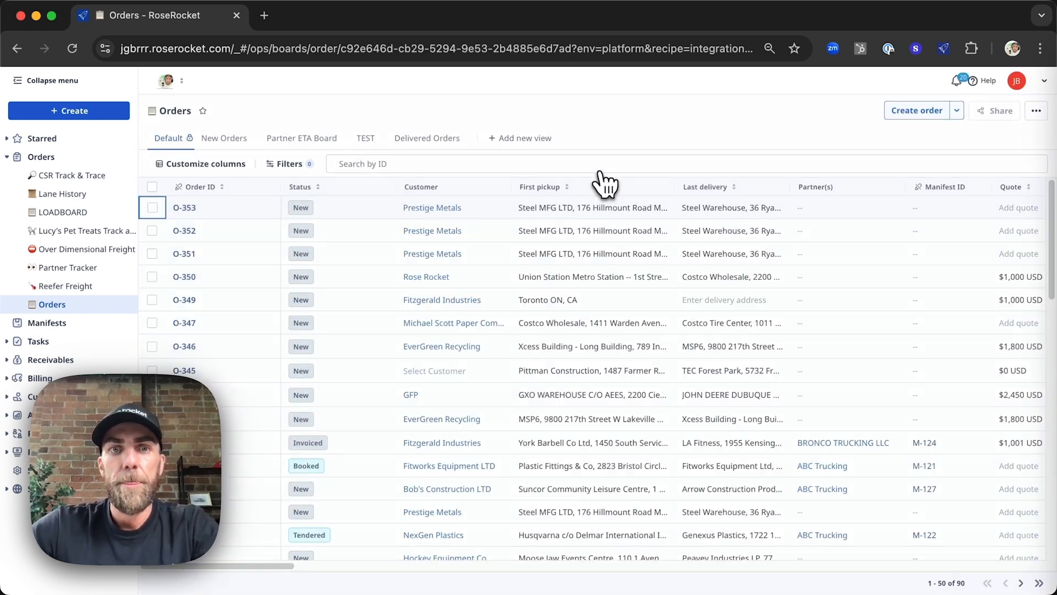
click(935, 115)
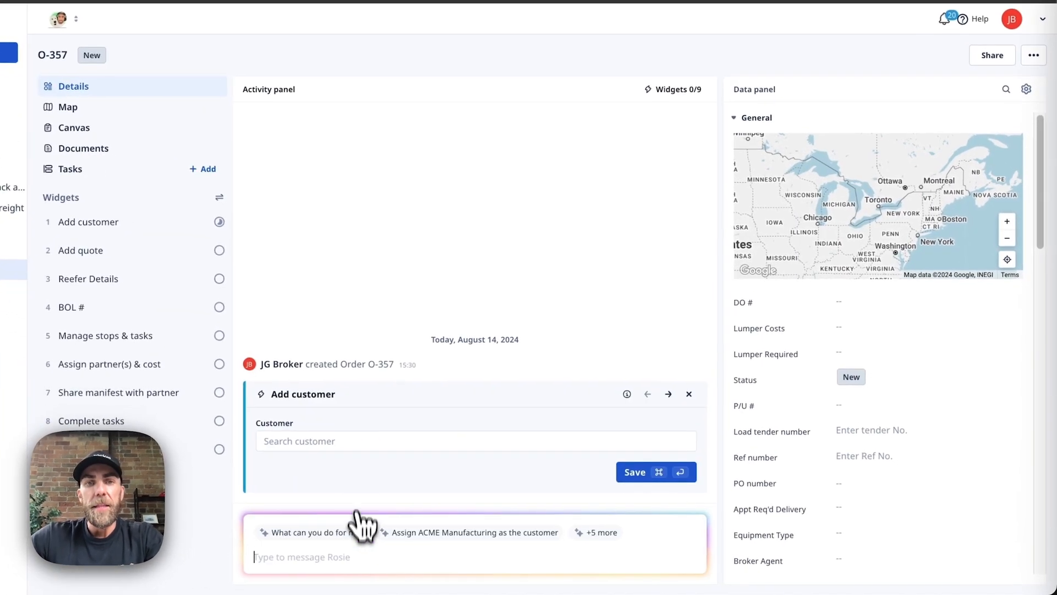
click(355, 440)
text(ro)
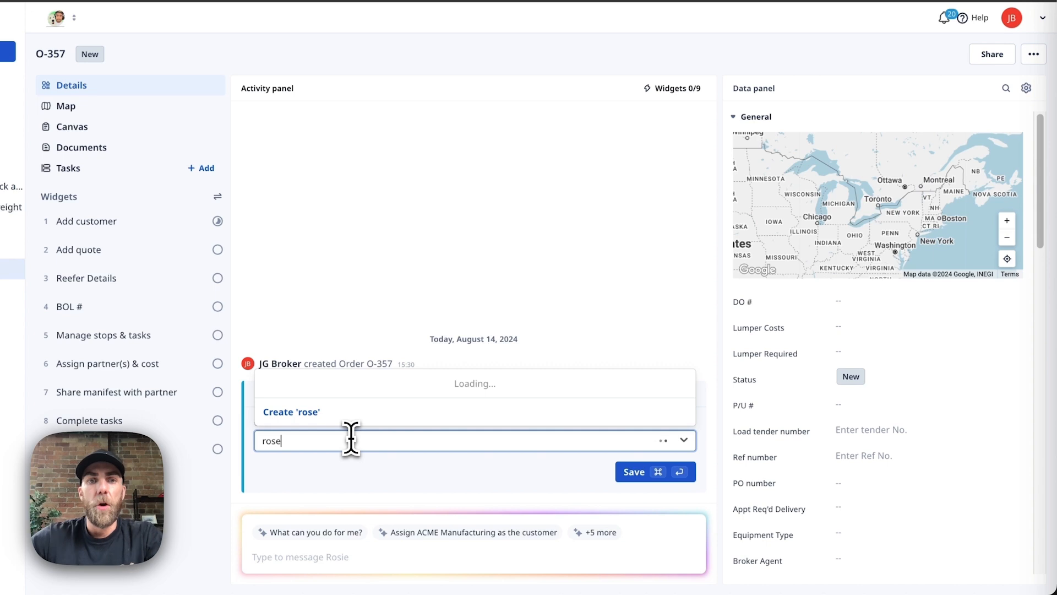
text(se)
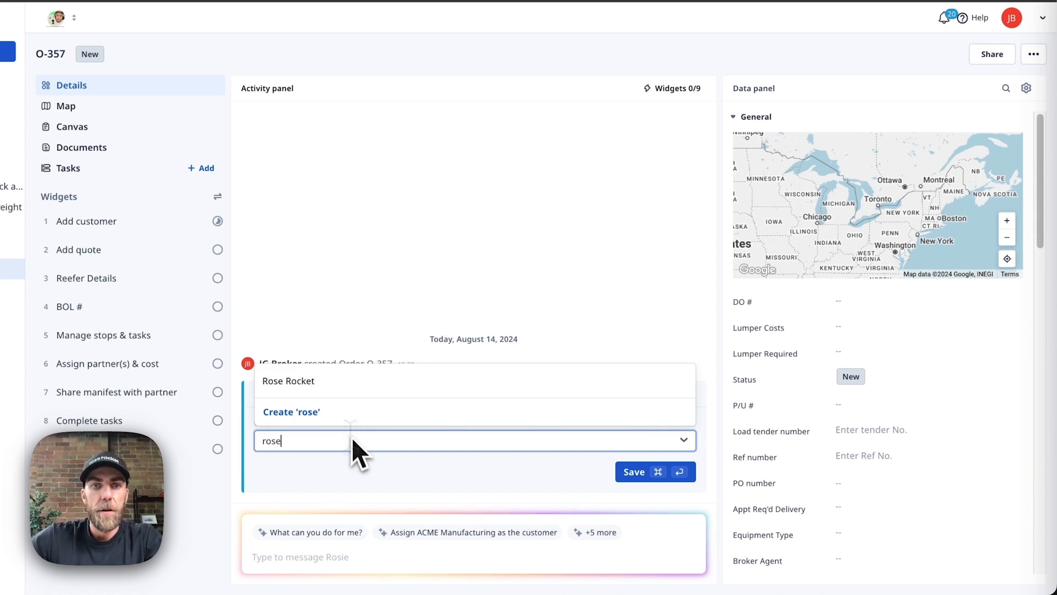
click(351, 382)
click(634, 471)
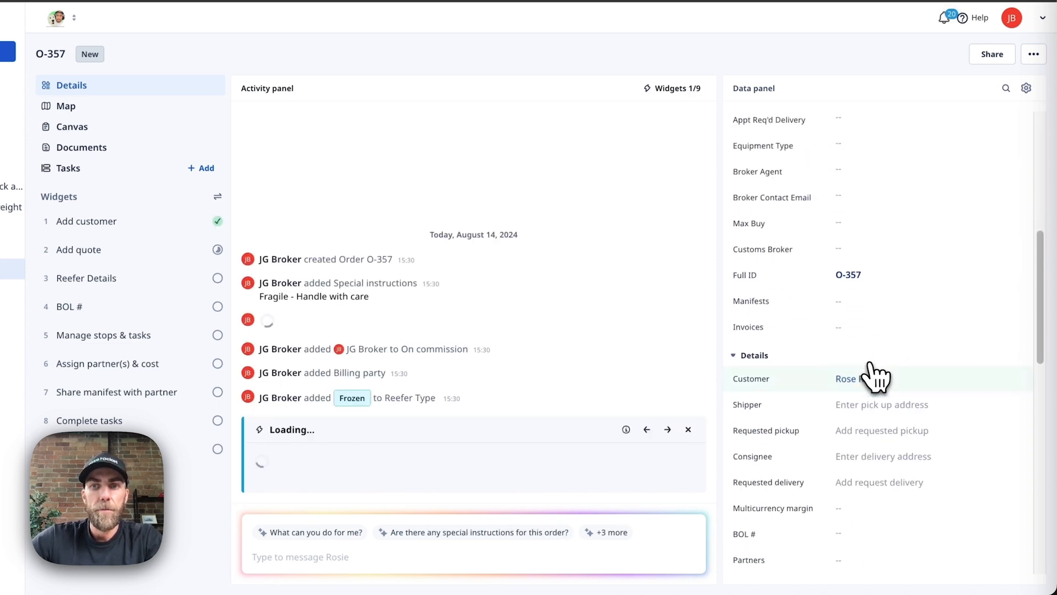
scroll(876, 376, down, 8)
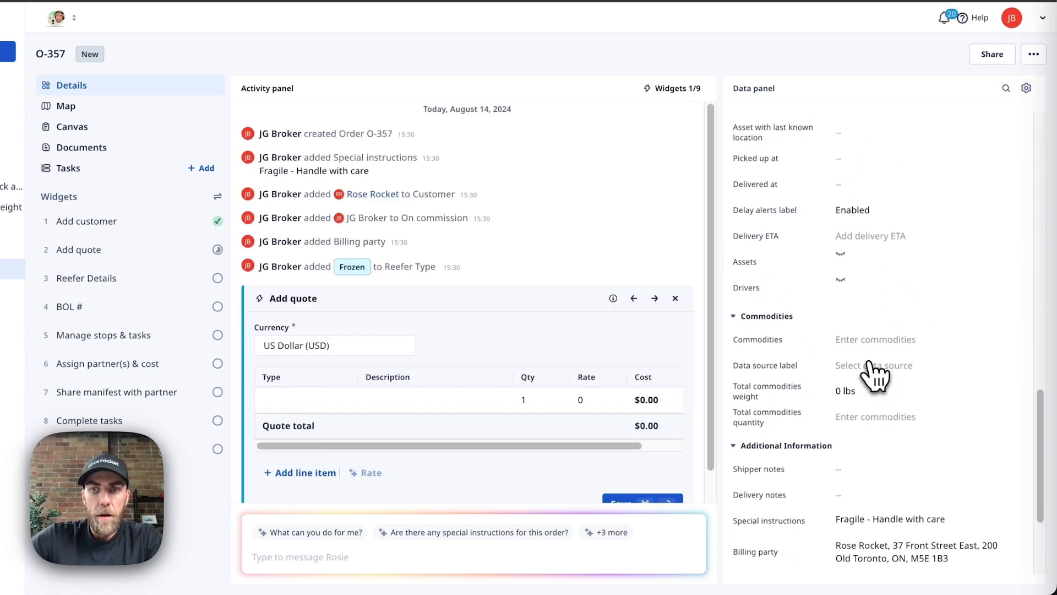